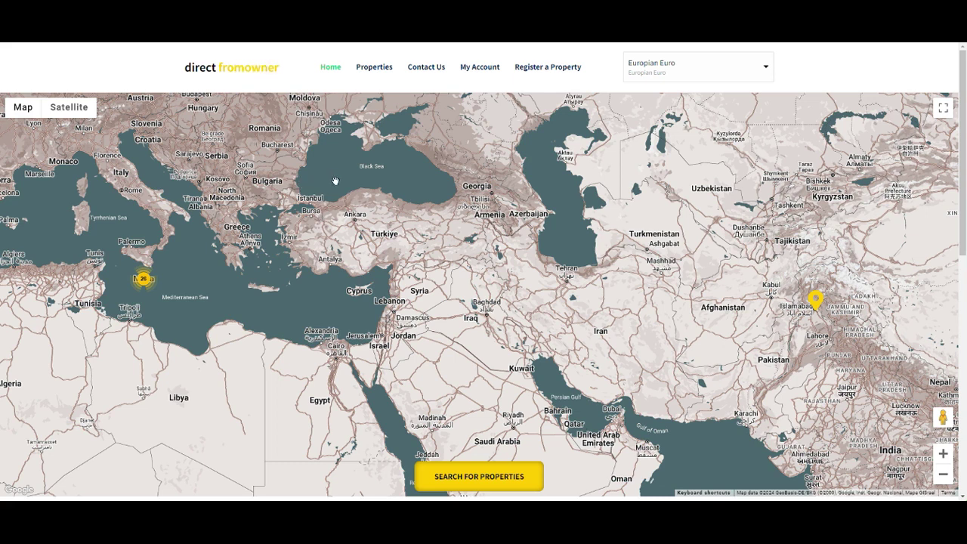
Step: Sign in to the account and open the new-account registration form
click(478, 66)
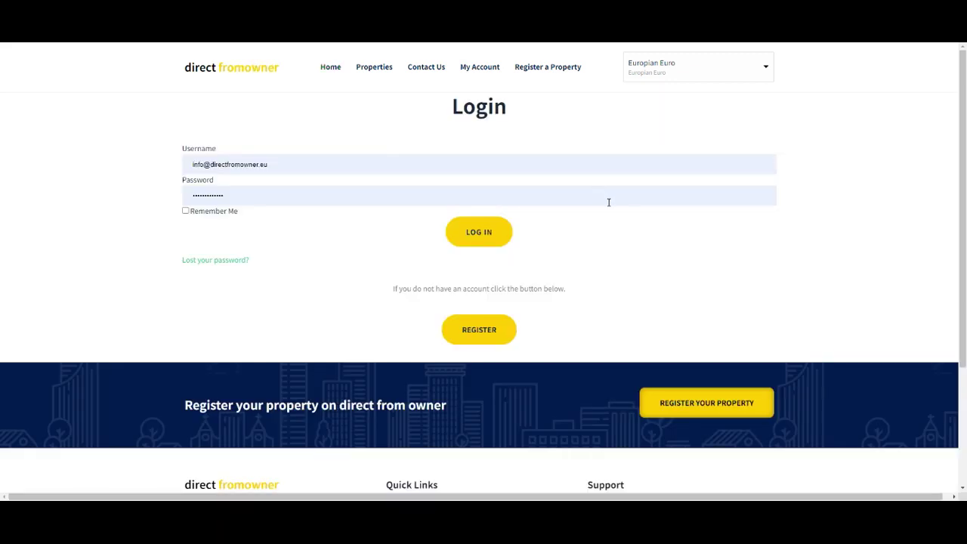
click(484, 225)
click(476, 331)
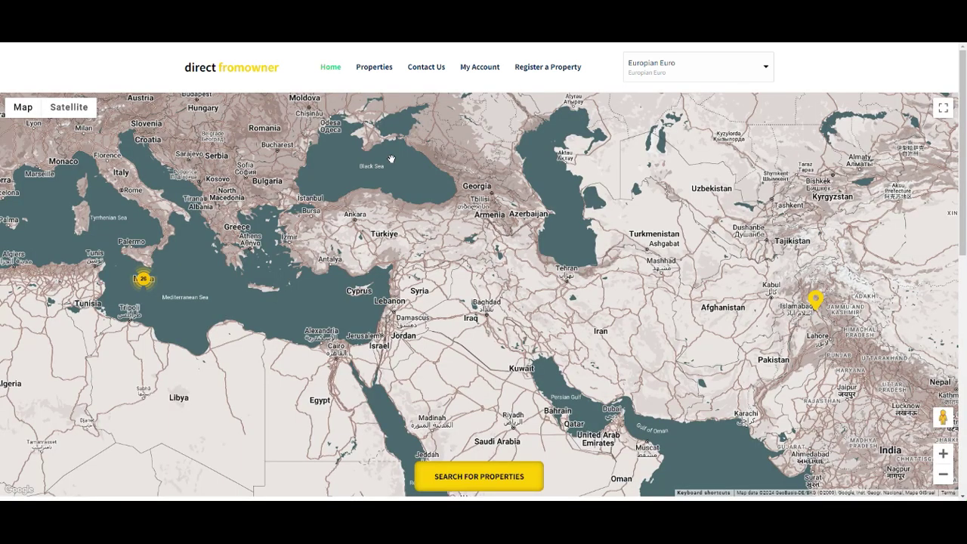
Step: Begin a new property listing and enter the owner's name, e-mail address and phone number
click(555, 70)
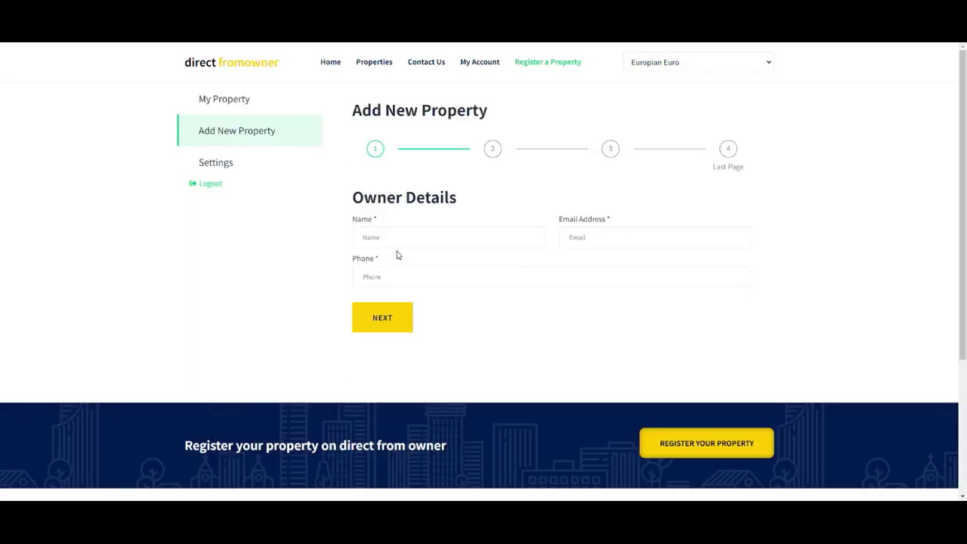
click(370, 240)
text(Direct FromOwner)
click(620, 239)
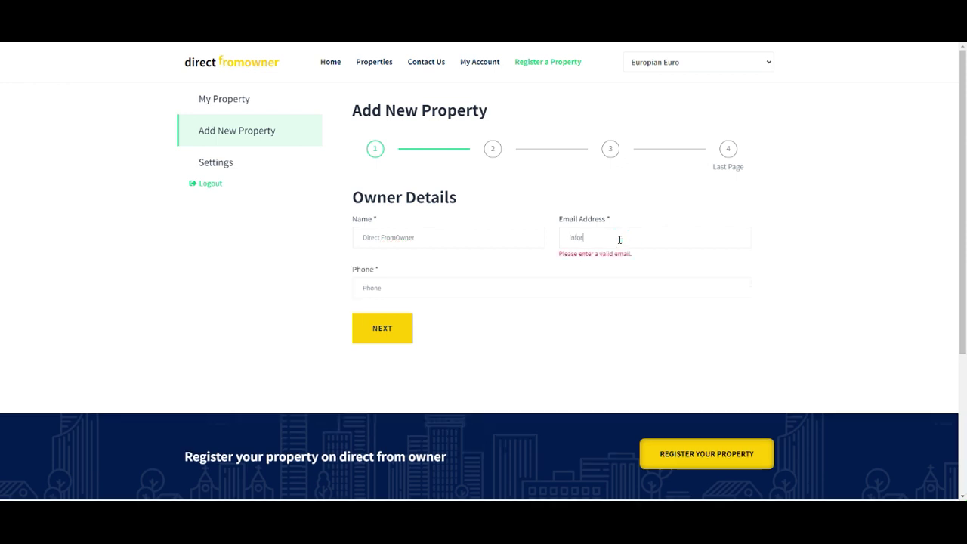
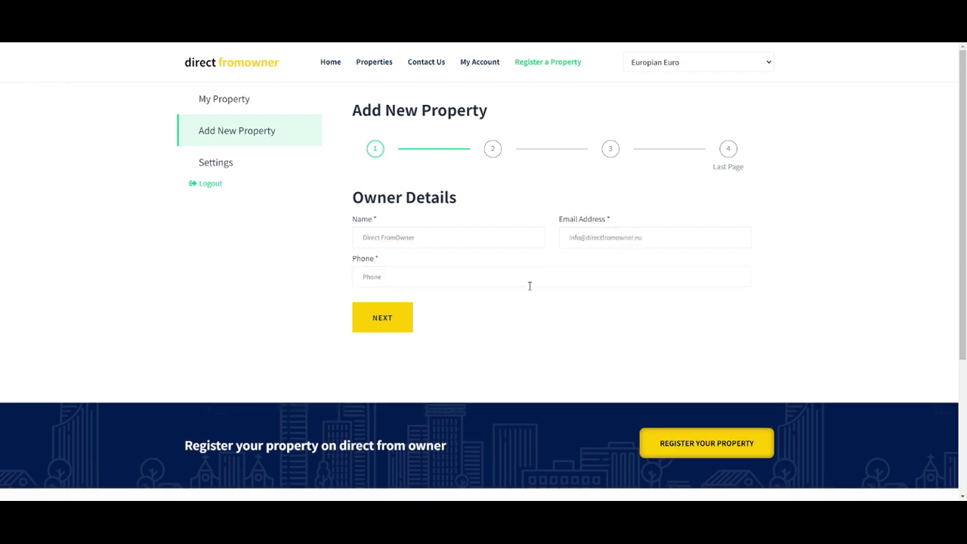
click(458, 278)
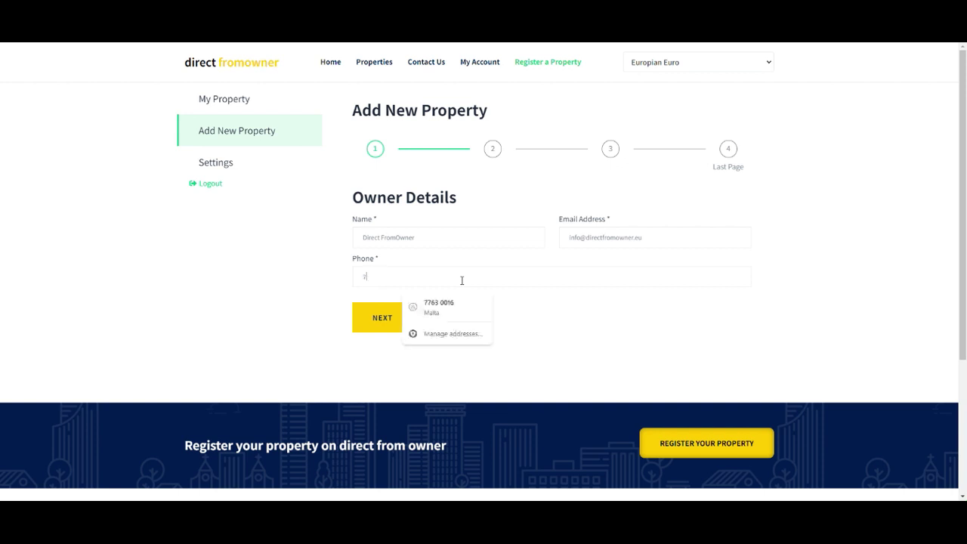
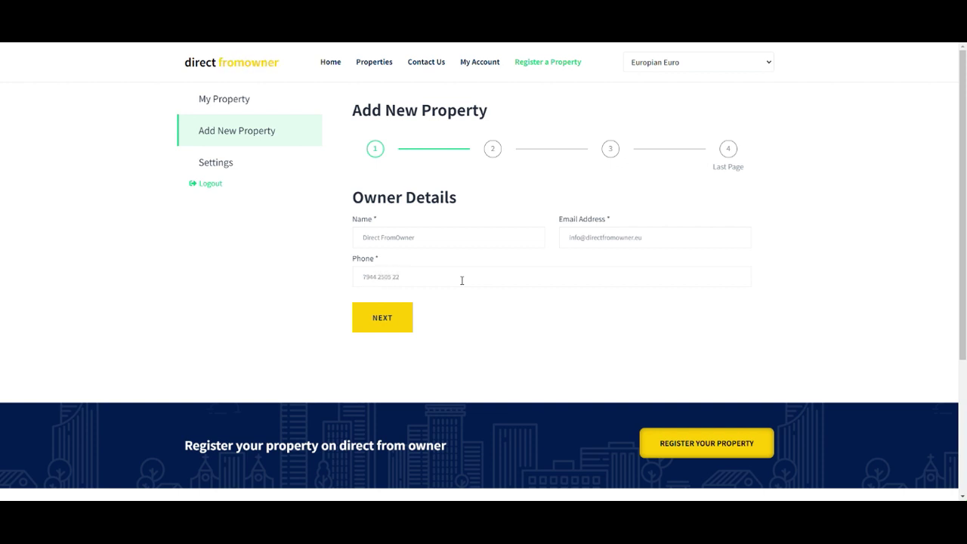
Step: Move on to Property Details, mark the property for Sale and choose 3+ bedrooms
click(379, 318)
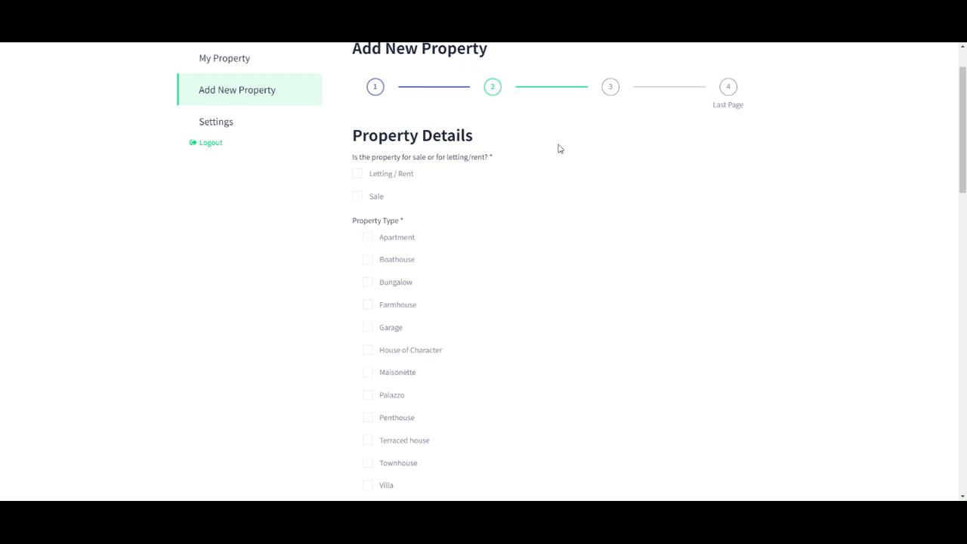
click(357, 196)
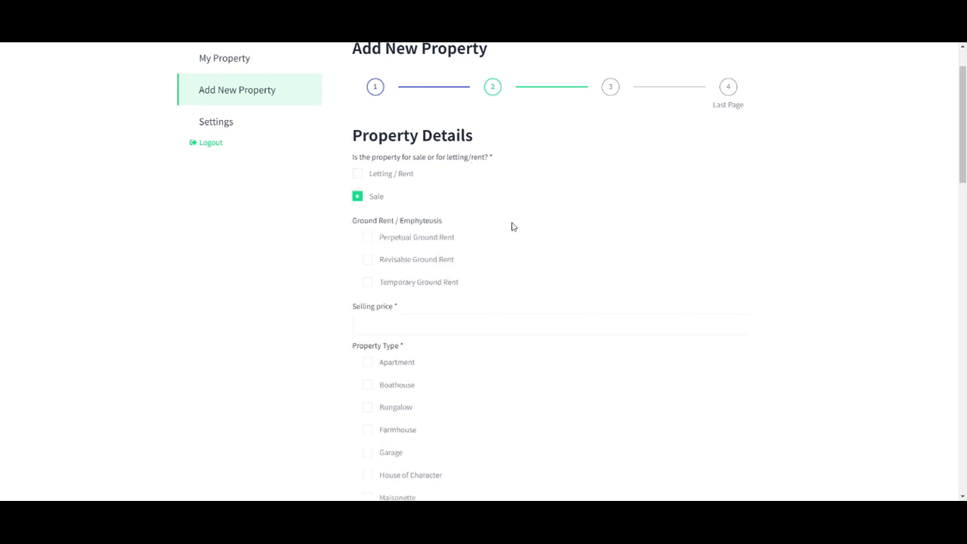
scroll(511, 199, down, 2)
click(380, 185)
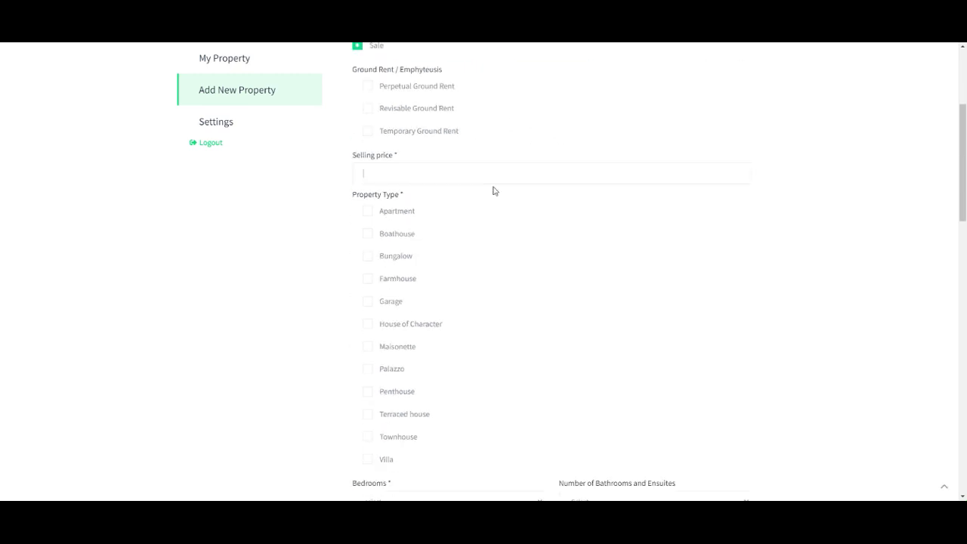
scroll(529, 194, down, 1)
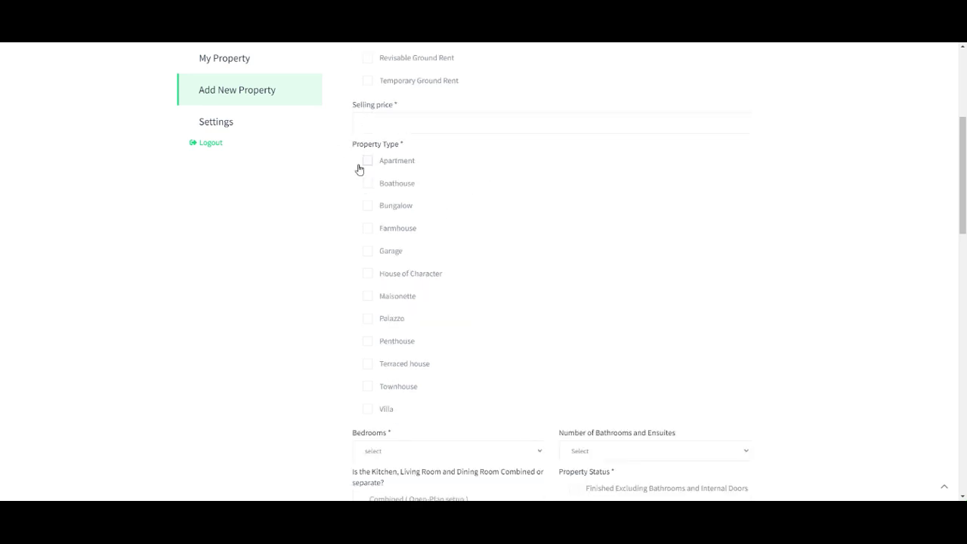
scroll(412, 227, down, 1)
click(446, 392)
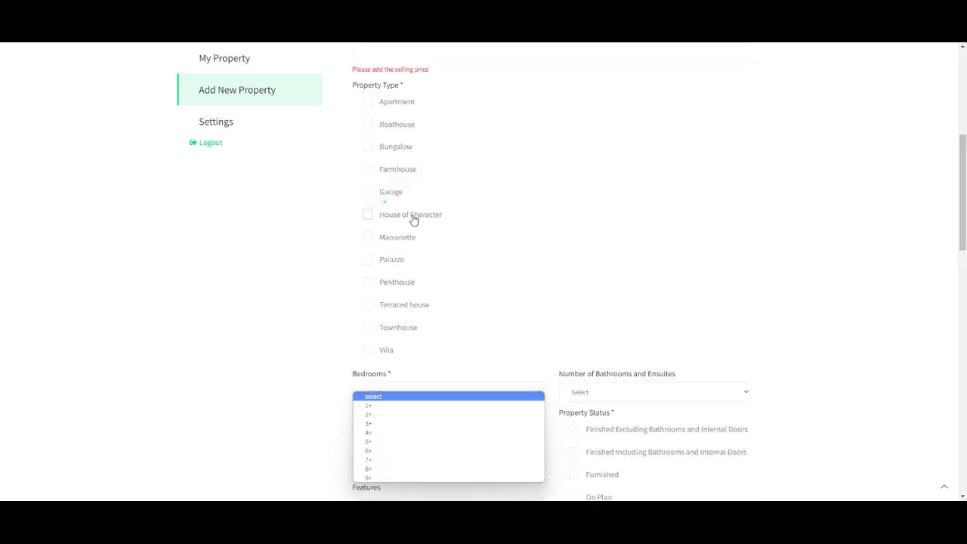
click(379, 404)
click(382, 391)
click(383, 428)
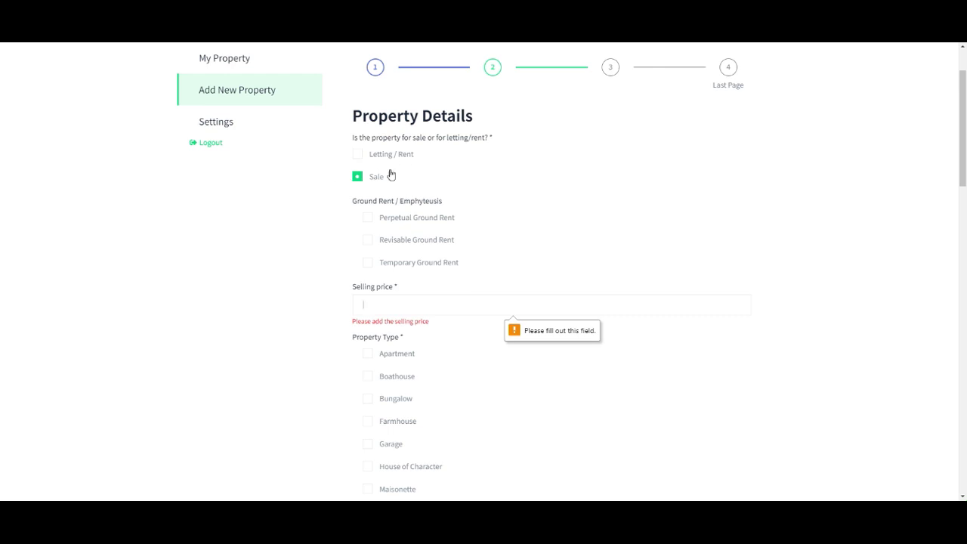
Step: Mark the ground rent as Perpetual and enter a selling price of 220000
click(368, 218)
scroll(378, 213, down, 2)
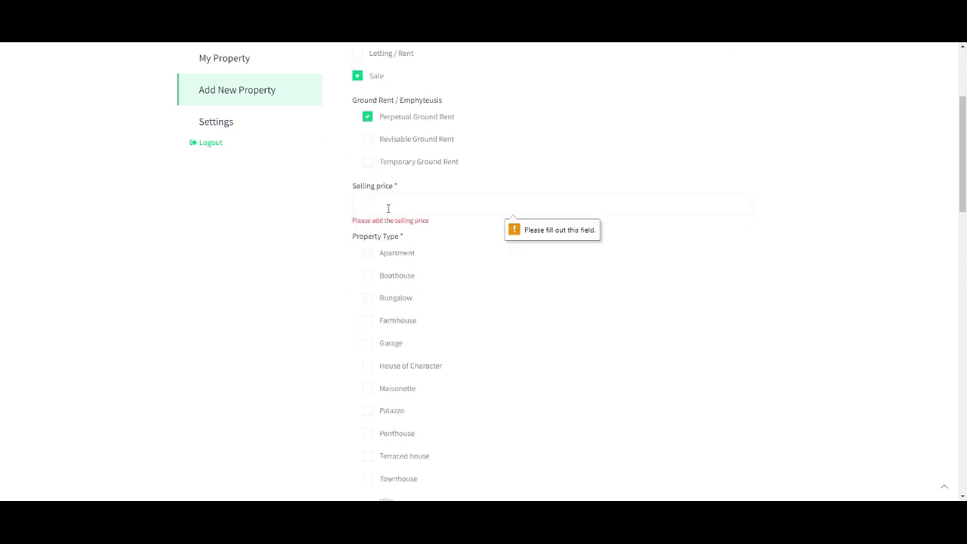
click(484, 196)
text(220000)
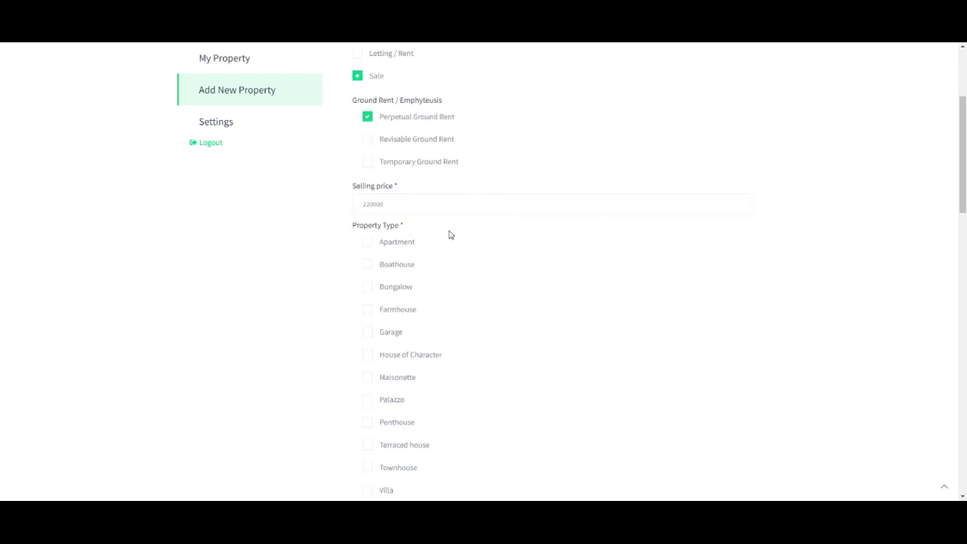
scroll(370, 249, down, 4)
Step: Set bathrooms to 2+, open-plan kitchen/living, finished including bathrooms, a Lift and Only Use of Roof
click(635, 230)
click(582, 266)
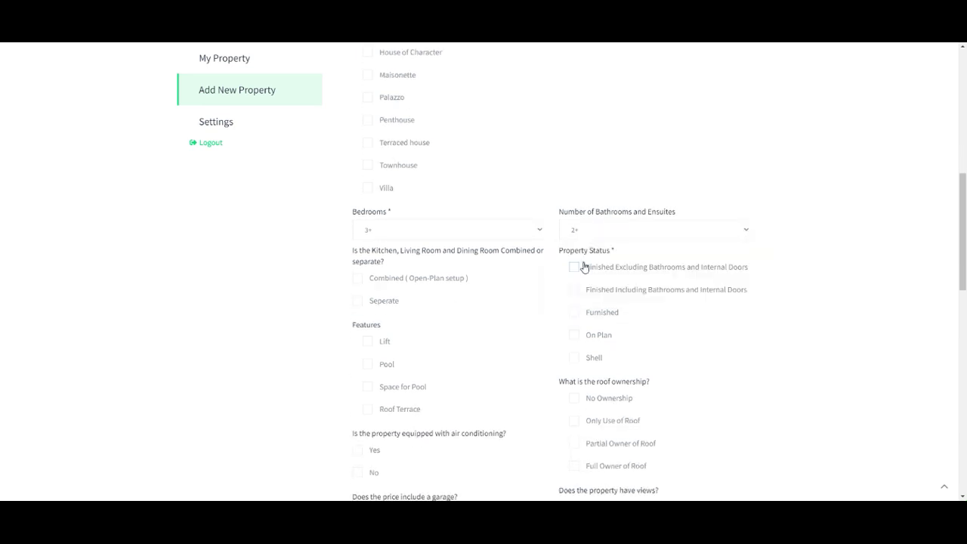
scroll(475, 240, down, 1)
click(393, 230)
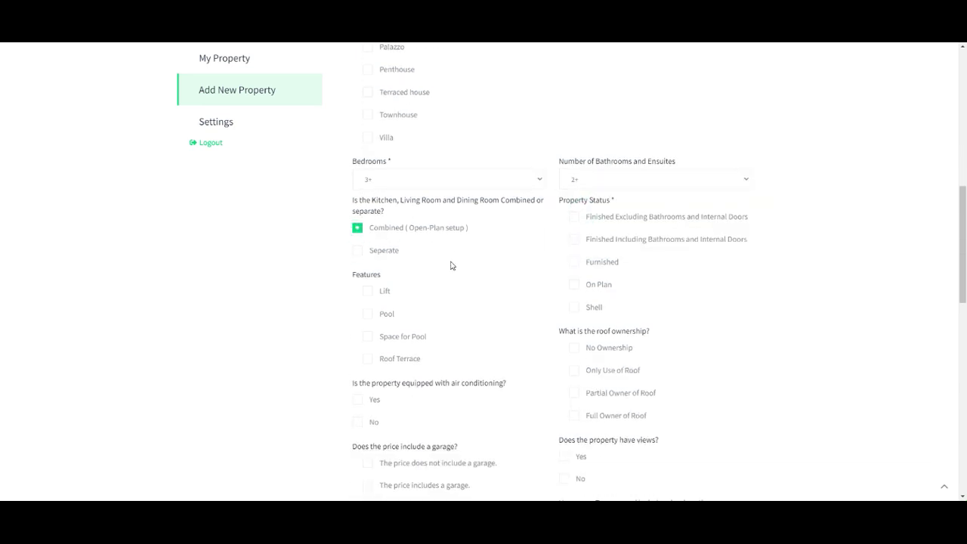
click(576, 240)
click(367, 292)
scroll(690, 300, down, 2)
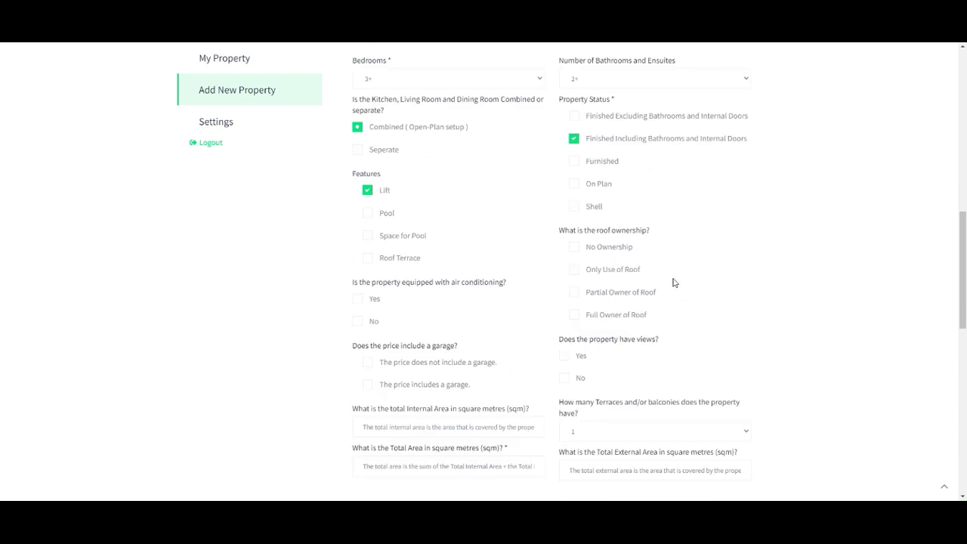
click(589, 270)
Step: Set air conditioning to Yes and choose Sea Views as the view type
click(358, 322)
key(Up)
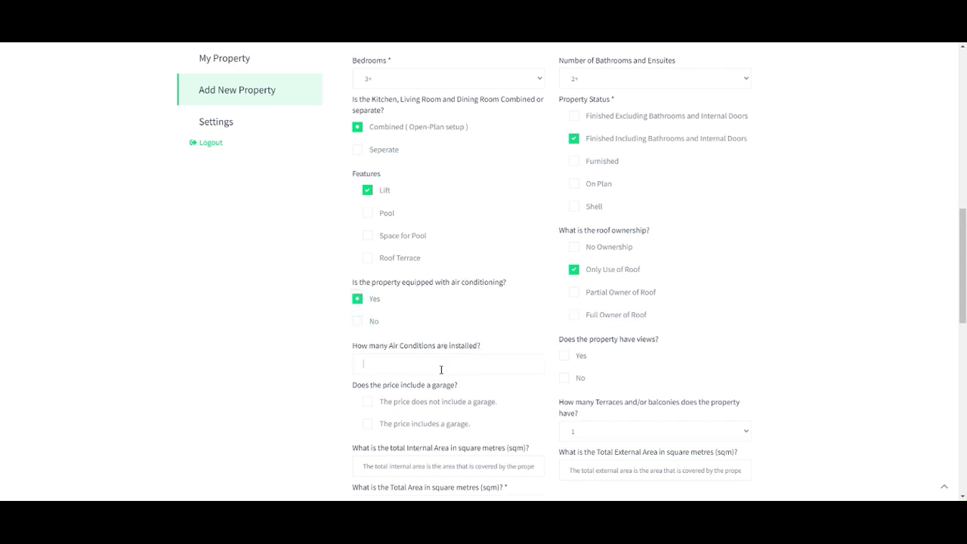
scroll(529, 347, down, 1)
click(565, 307)
scroll(604, 318, down, 2)
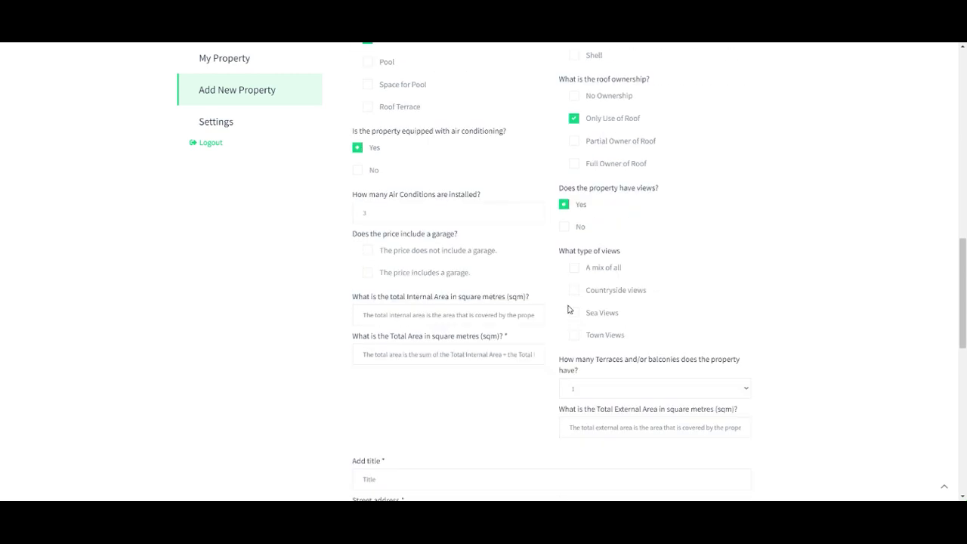
click(575, 313)
Step: Enter areas of 150, 30 and 180 sqm and set terraces to 2
click(380, 317)
text(150)
scroll(368, 243, down, 1)
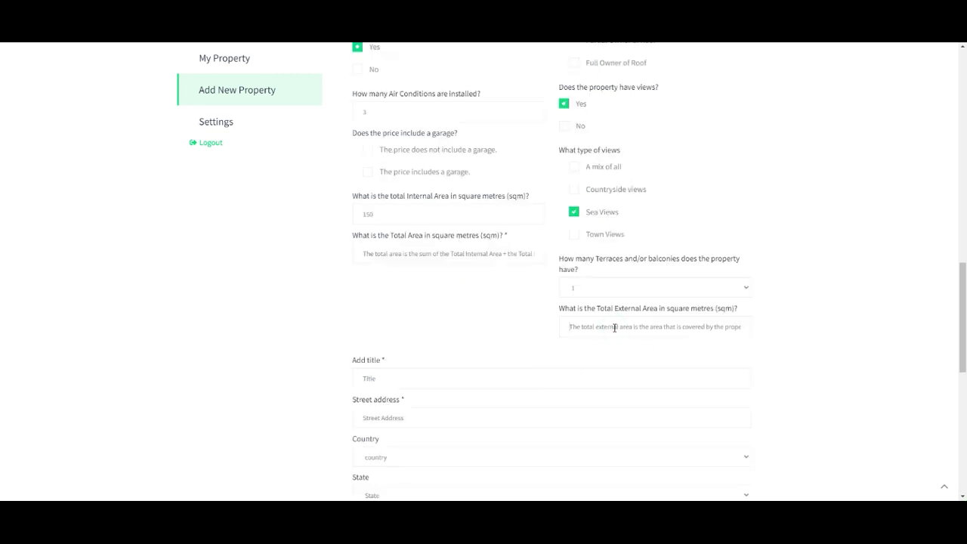
text(30)
click(383, 253)
text(180)
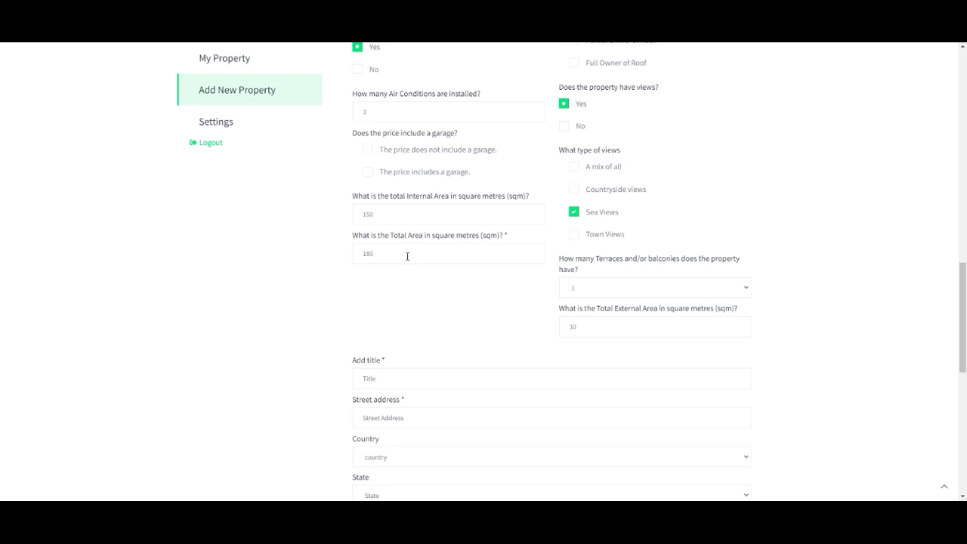
click(604, 287)
click(582, 309)
scroll(438, 249, down, 2)
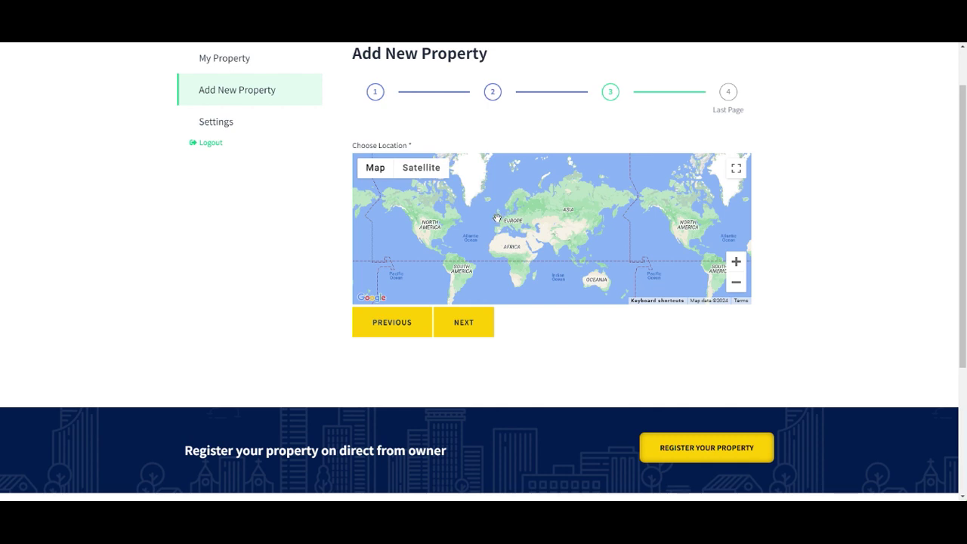
Step: Zoom the location map in on central Birmingham
scroll(497, 218, up, 3)
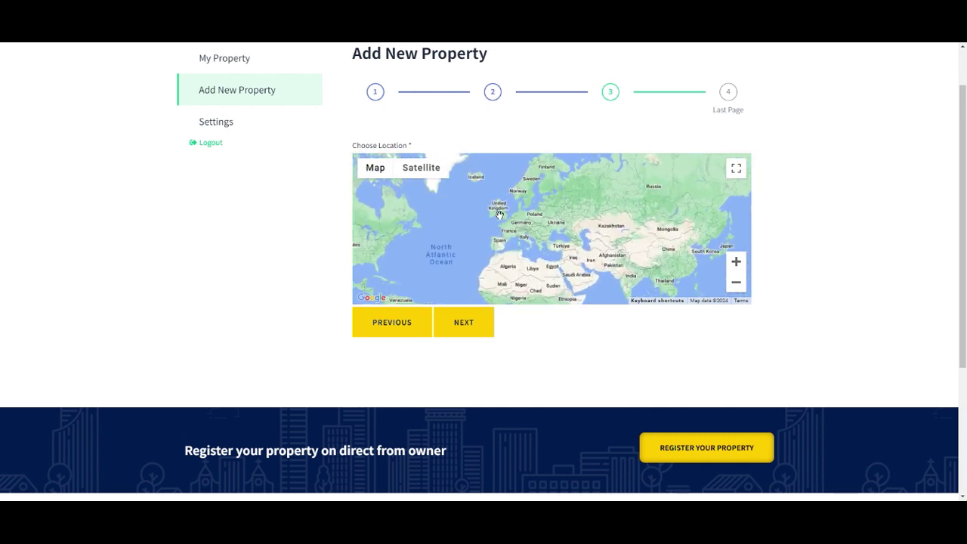
scroll(500, 220, up, 1)
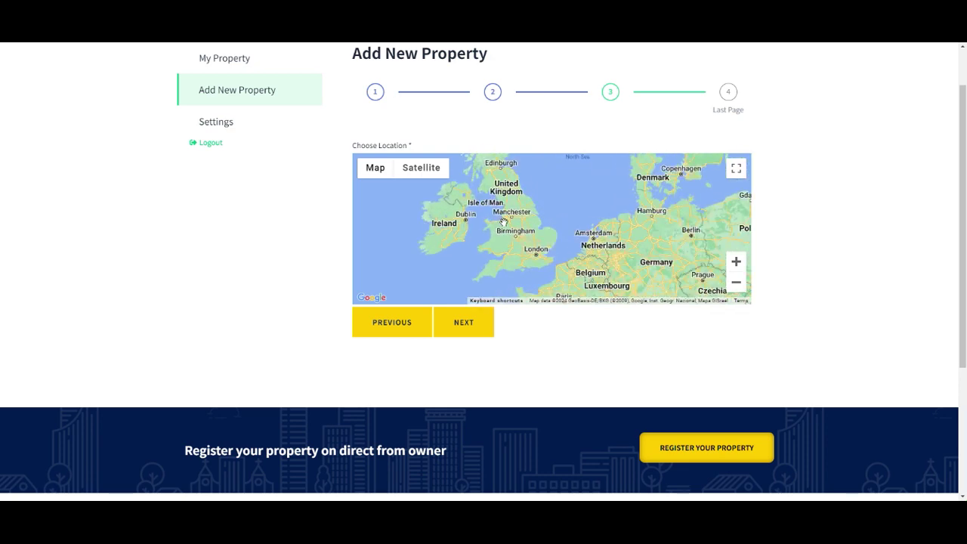
scroll(514, 235, up, 1)
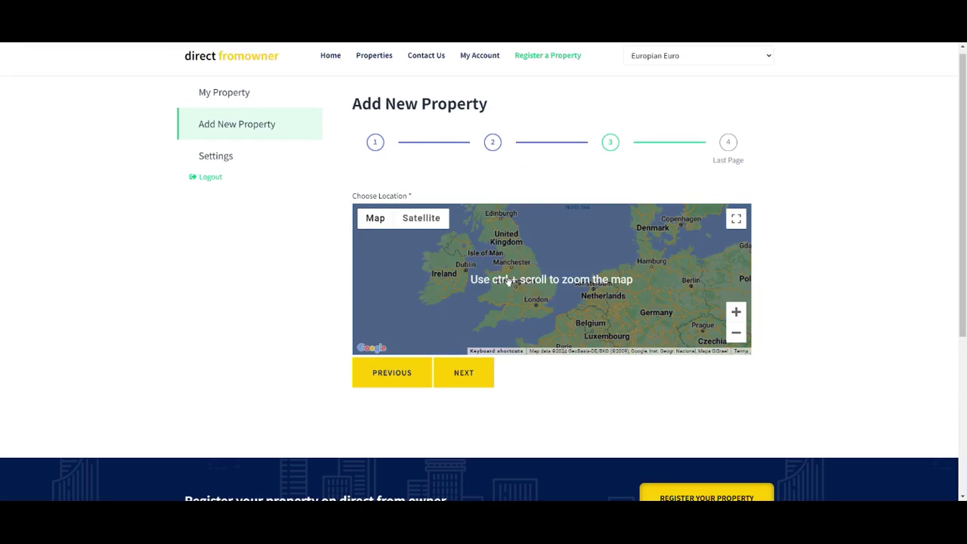
scroll(523, 293, up, 3)
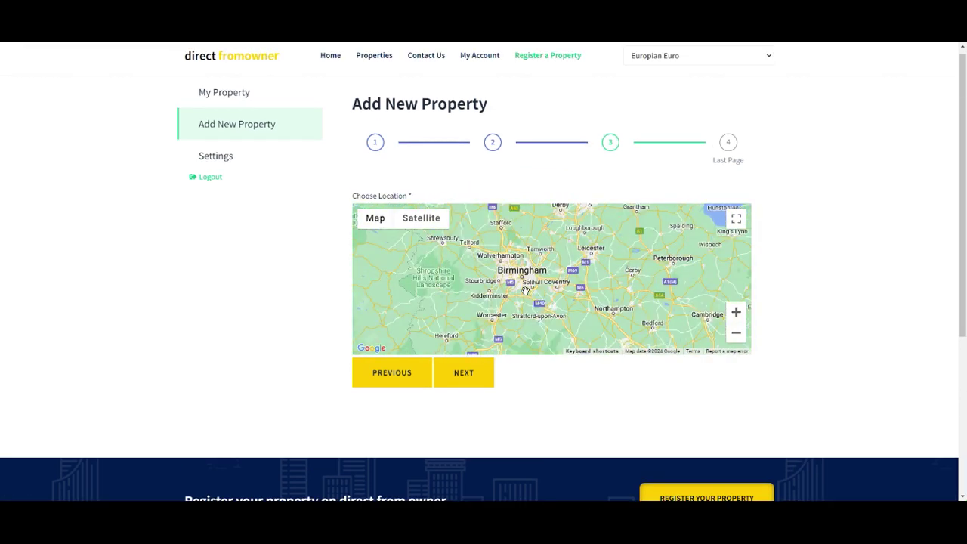
scroll(521, 287, up, 2)
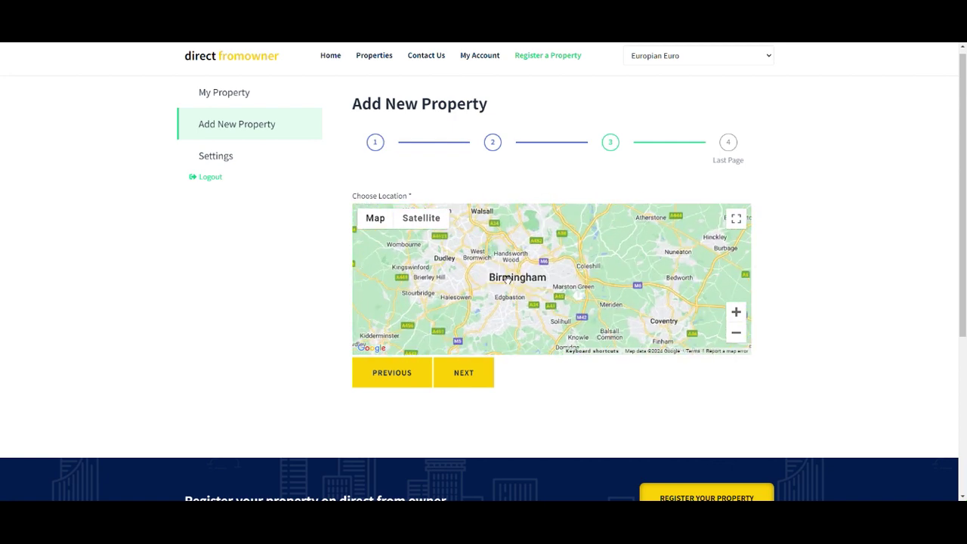
scroll(507, 279, up, 1)
scroll(514, 278, up, 1)
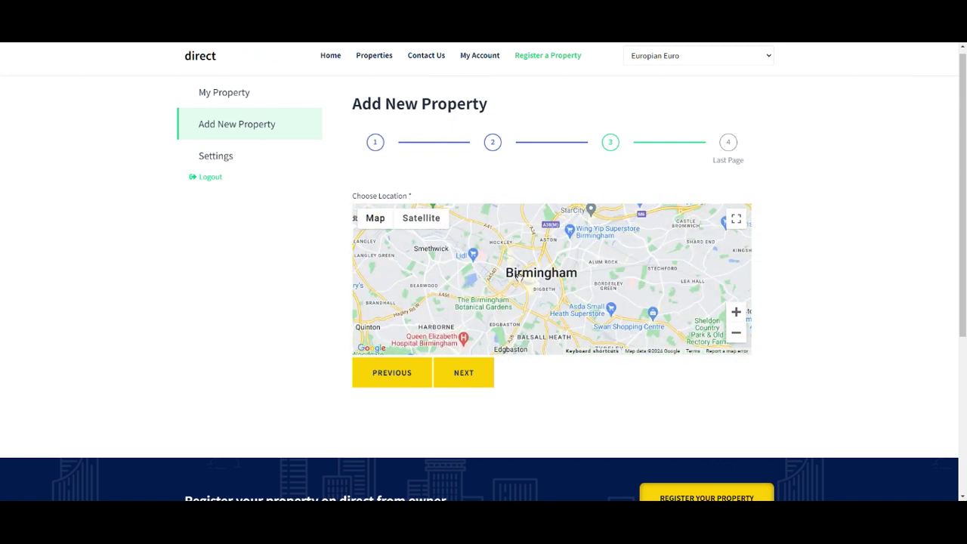
scroll(531, 283, up, 1)
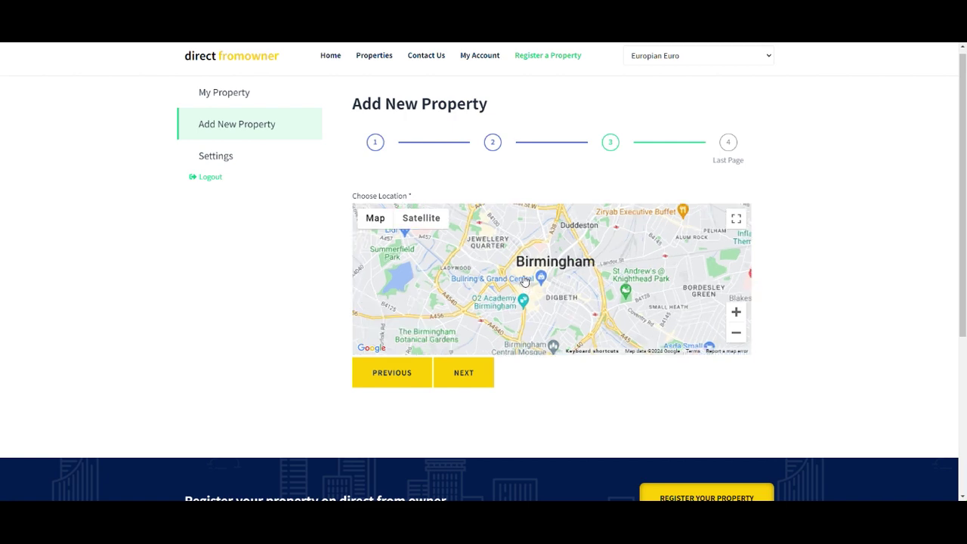
scroll(526, 281, up, 1)
scroll(530, 271, up, 1)
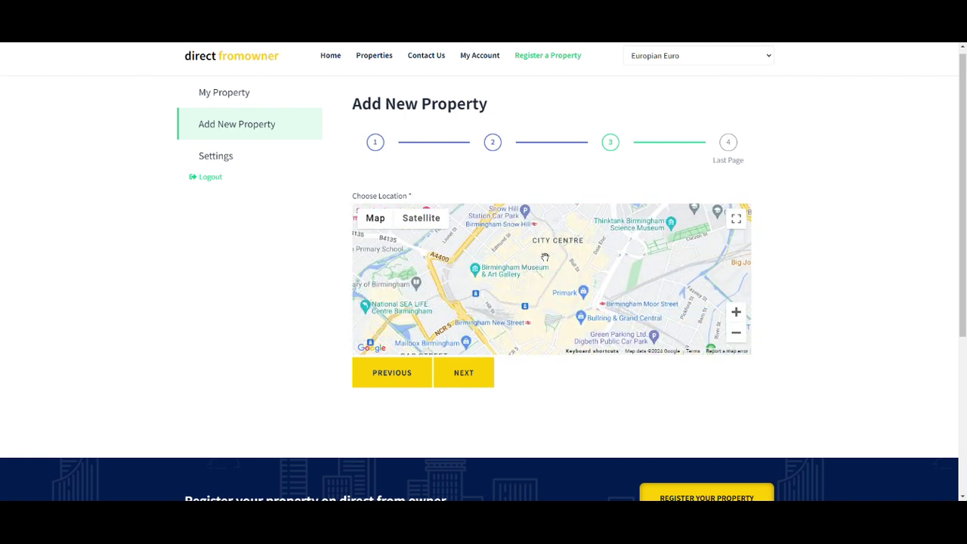
scroll(550, 253, up, 1)
scroll(561, 249, up, 1)
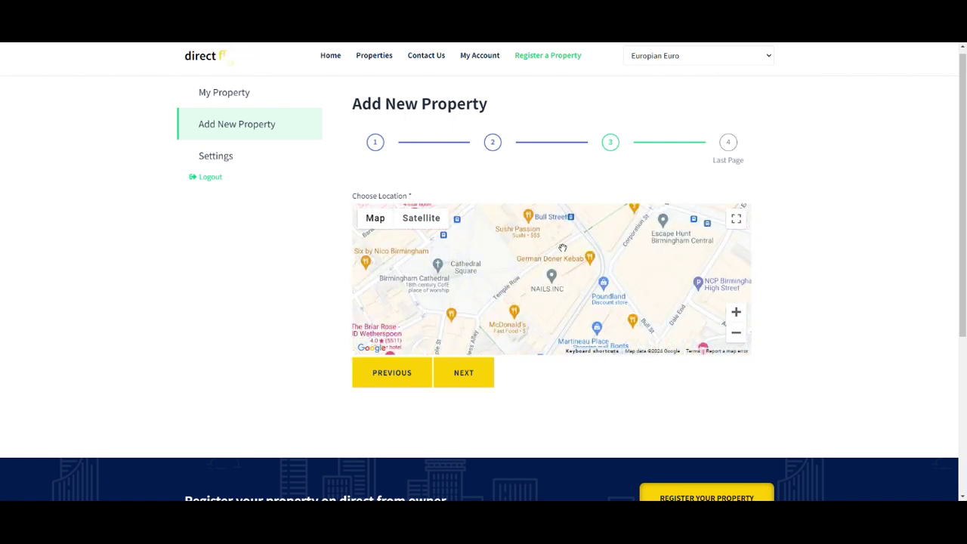
scroll(562, 249, up, 1)
scroll(571, 246, up, 1)
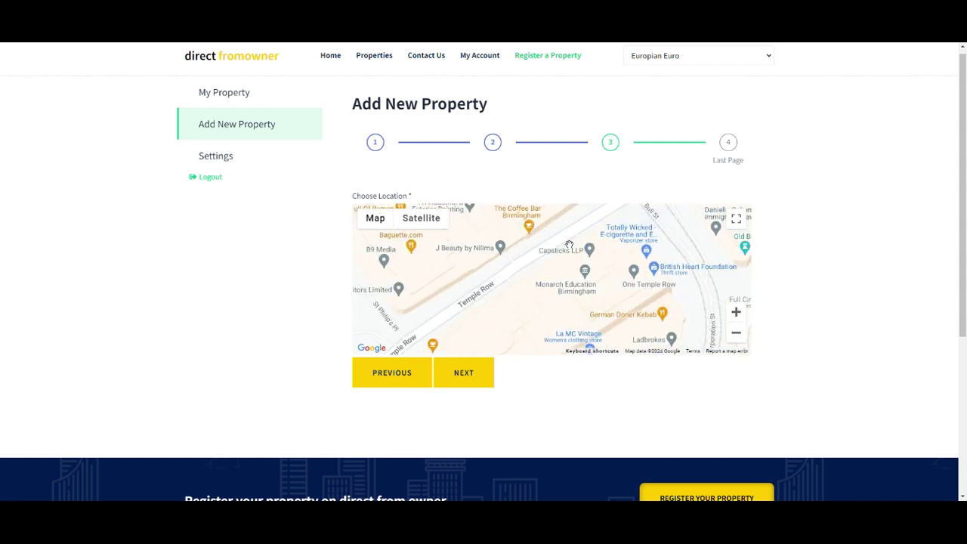
Step: Switch to Satellite view and zoom in on the Temple Row block by the cathedral
click(431, 221)
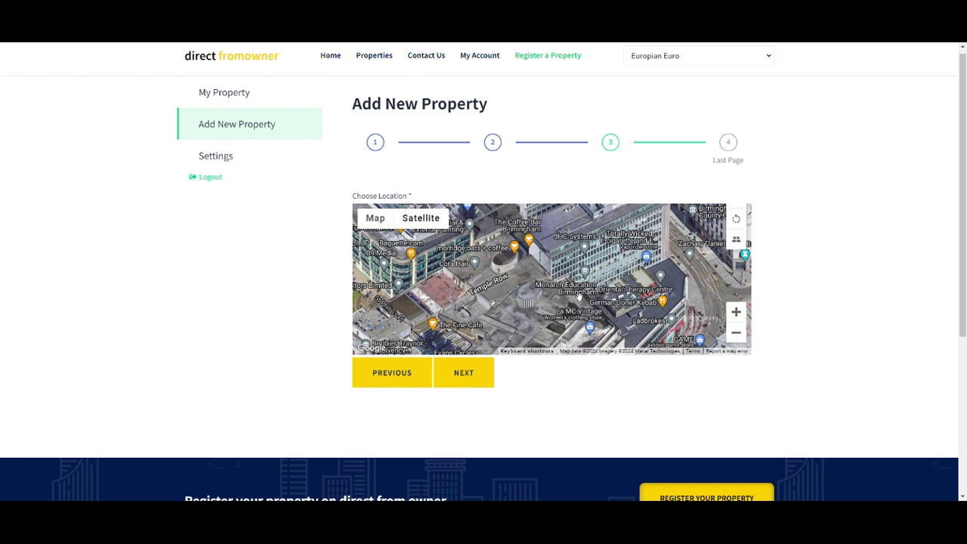
drag(578, 296, 575, 248)
scroll(574, 247, down, 1)
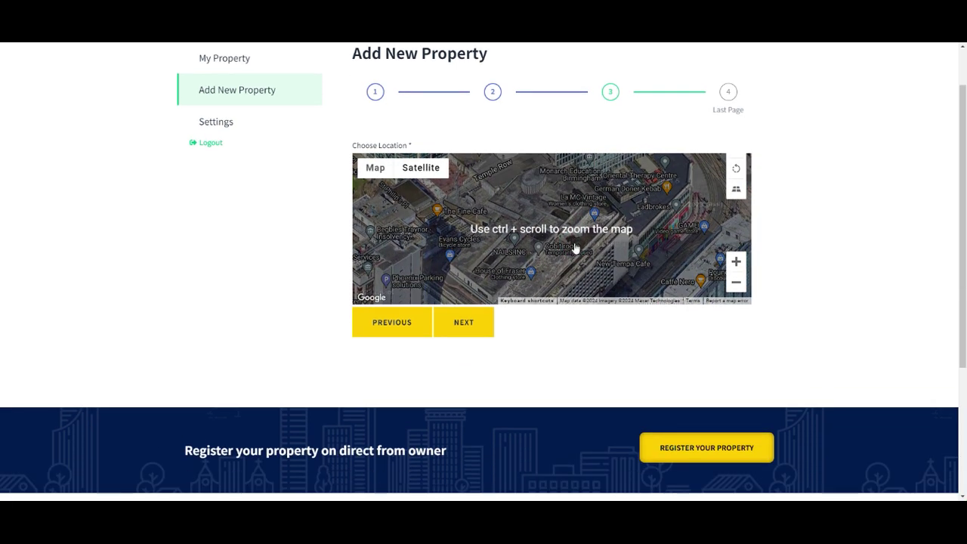
double_click(512, 240)
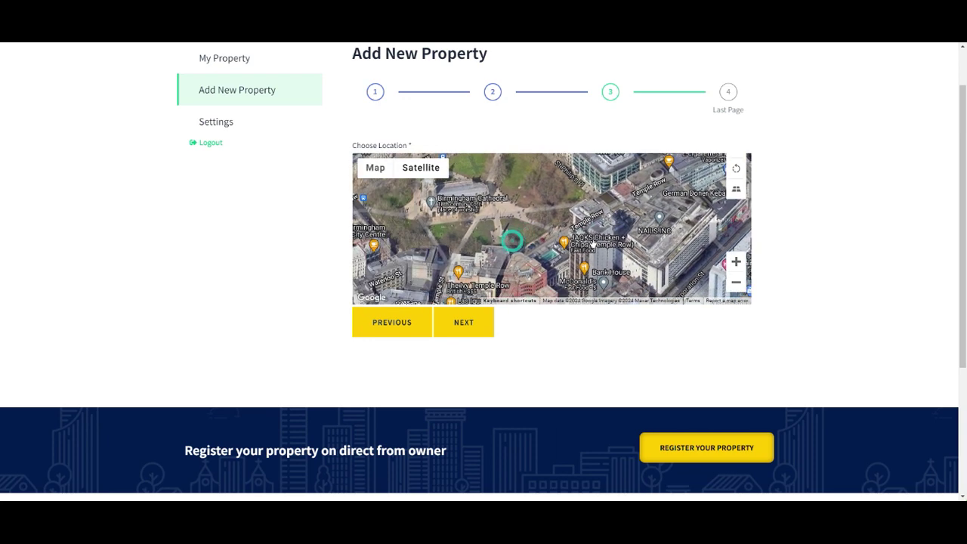
drag(467, 264, 516, 262)
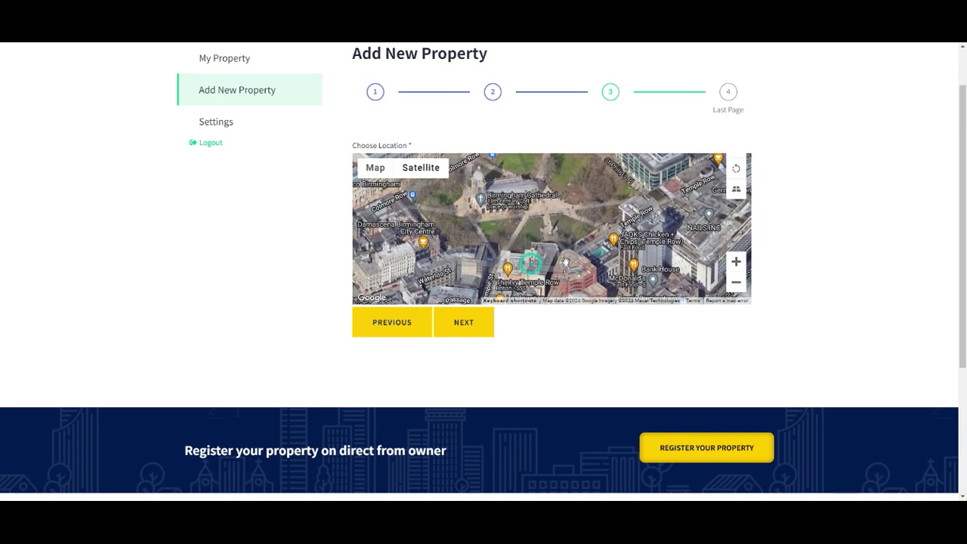
double_click(494, 258)
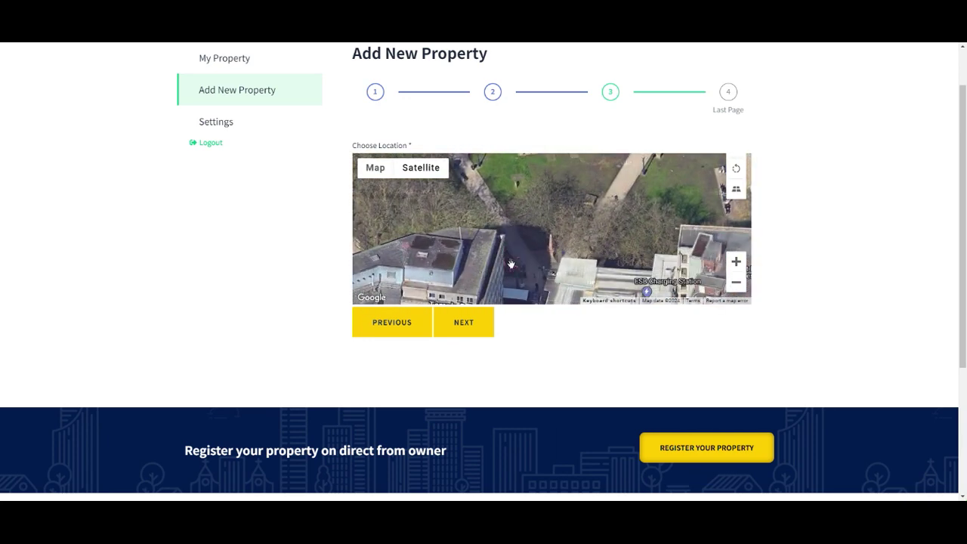
Step: Drop the location pin beside Temple Row, then advance to step 4, Last Page
click(504, 282)
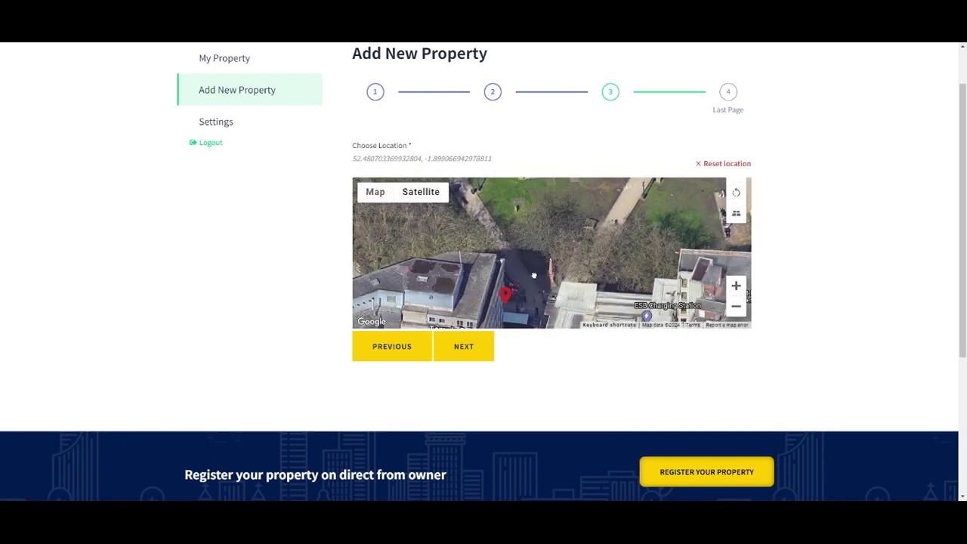
drag(534, 277, 537, 270)
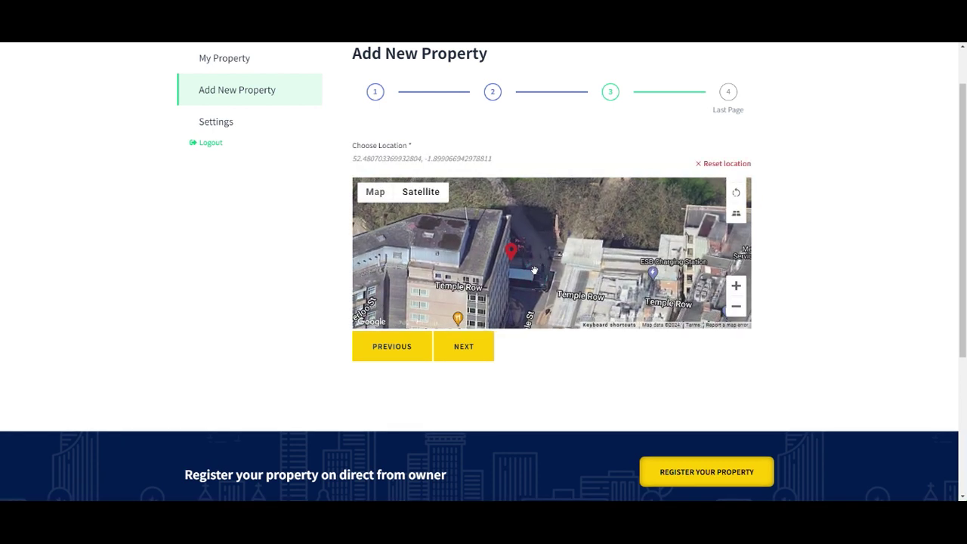
click(478, 359)
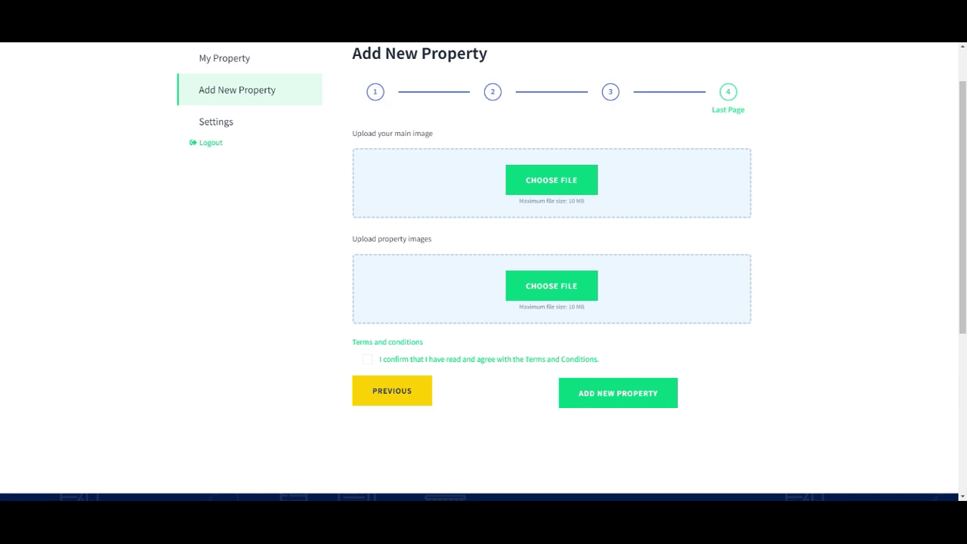
Step: Upload the building photo as main image and three interior photos as gallery images
click(551, 180)
click(136, 119)
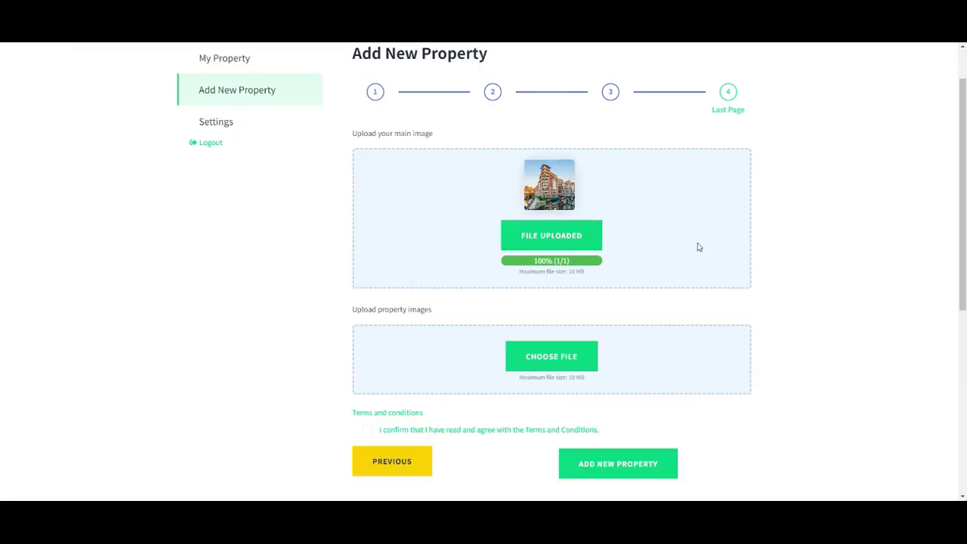
click(572, 362)
shift+click(199, 112)
click(395, 281)
Step: Accept the terms, submit the listing with Add New Property, and open its detail page
scroll(652, 340, down, 3)
click(368, 330)
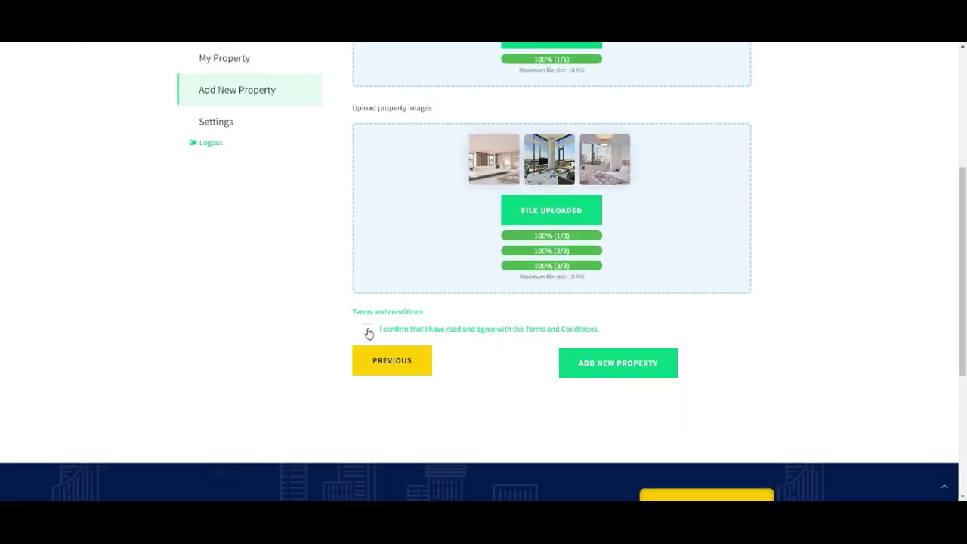
click(639, 373)
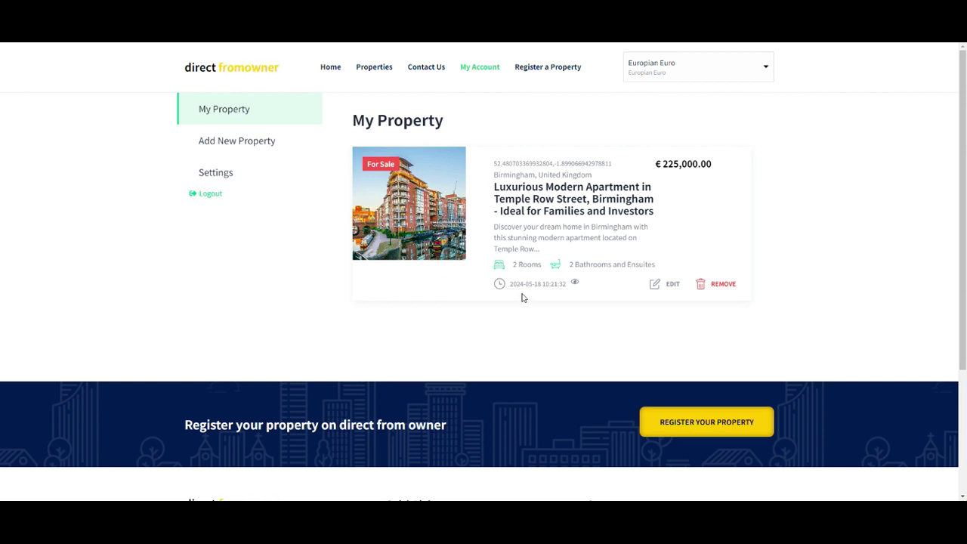
click(426, 298)
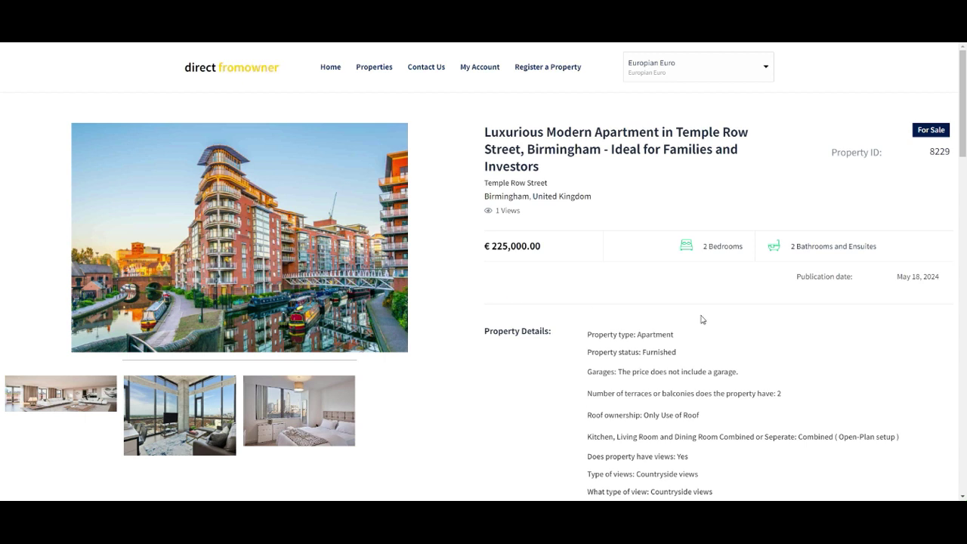
double_click(933, 154)
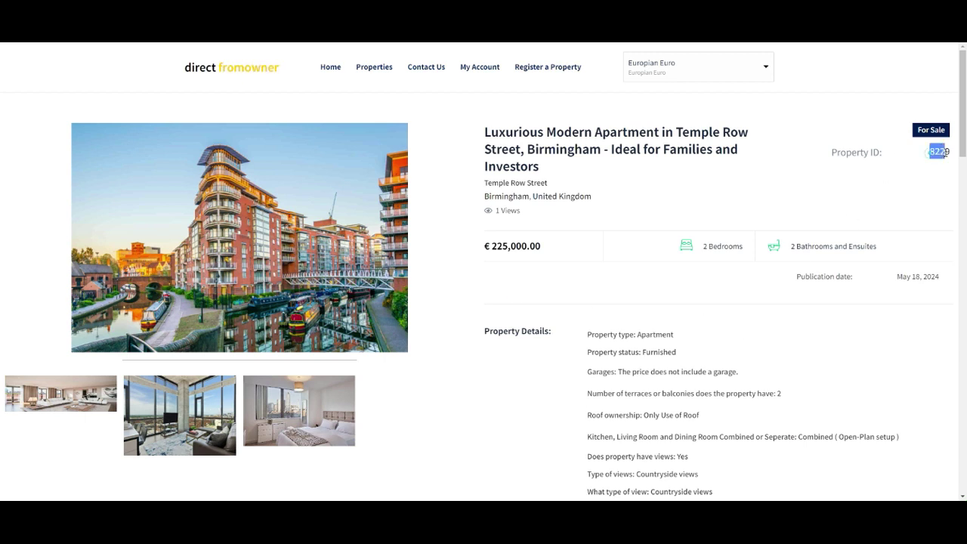
click(916, 179)
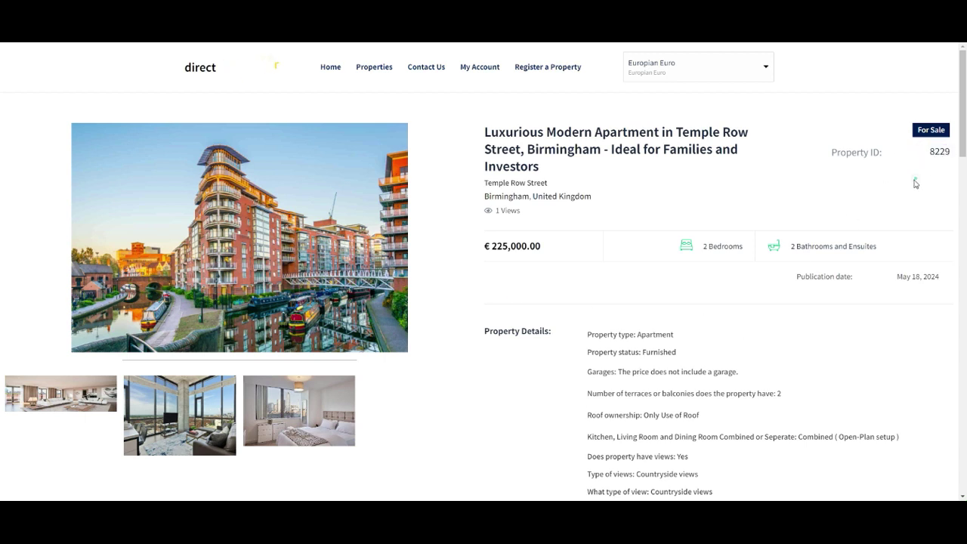
triple_click(508, 210)
click(531, 215)
click(521, 212)
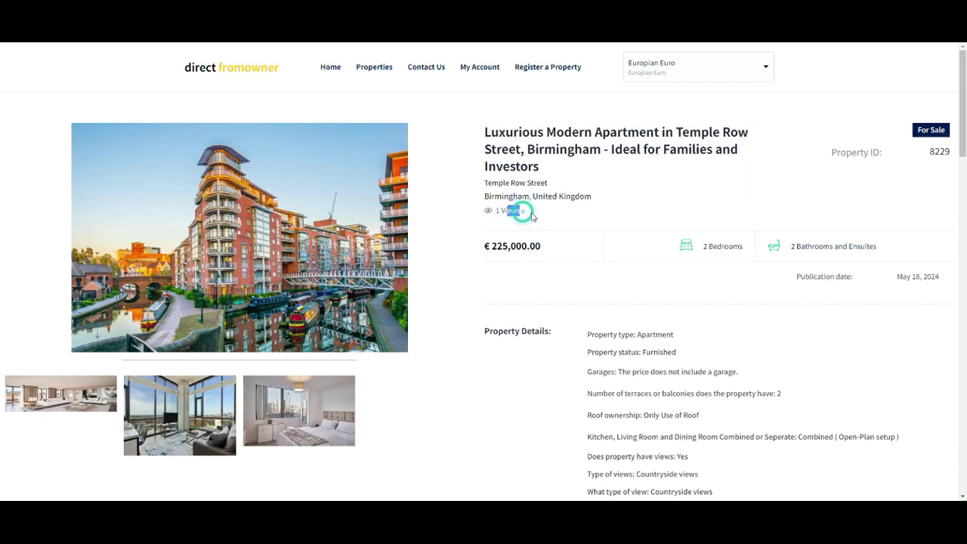
click(291, 271)
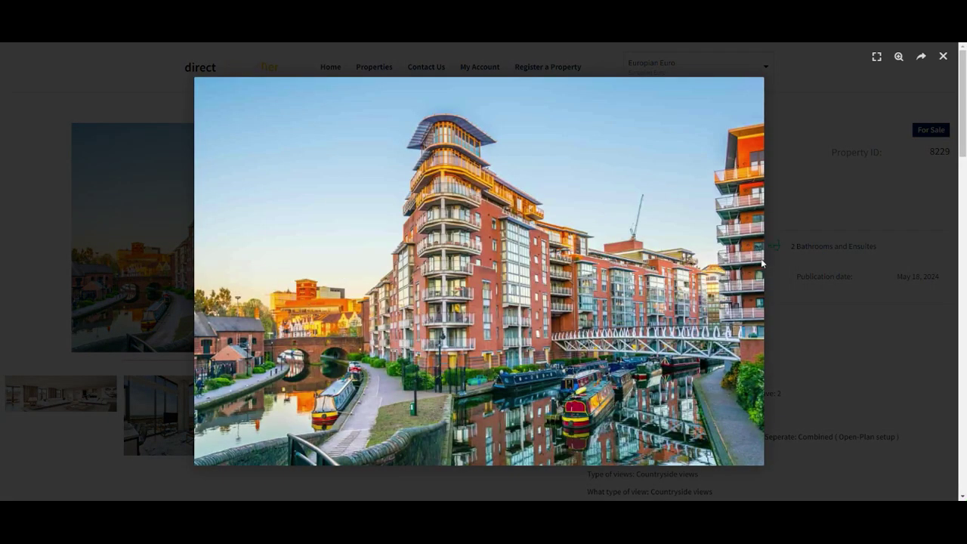
click(107, 414)
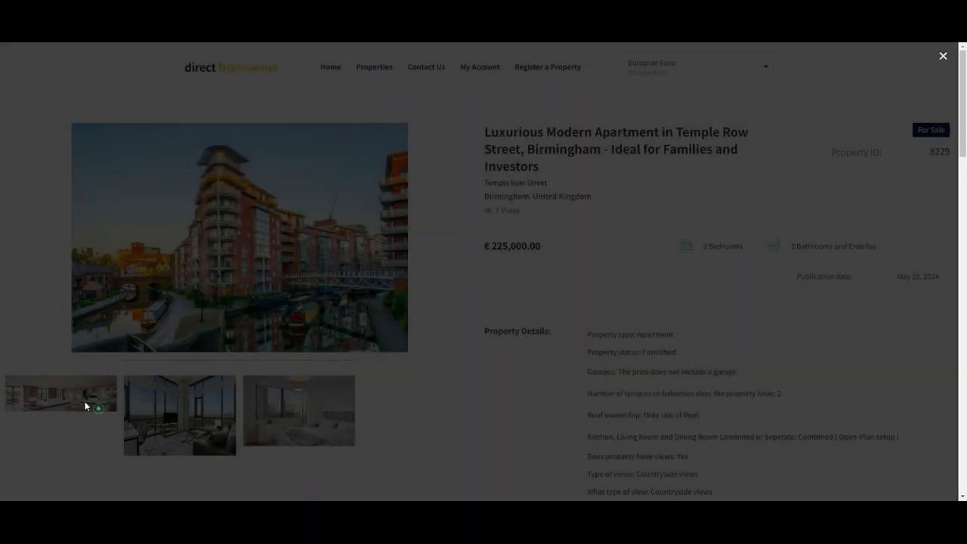
click(67, 401)
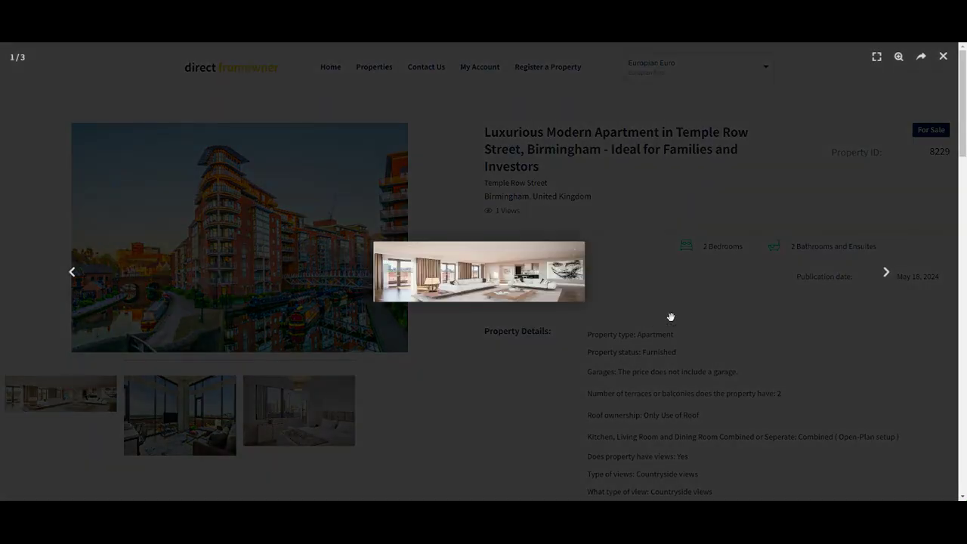
click(886, 272)
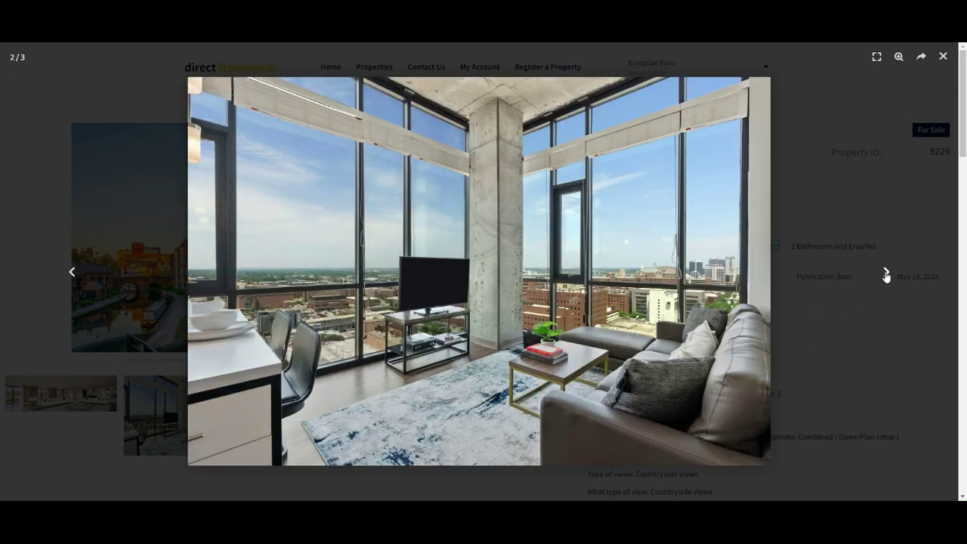
click(886, 273)
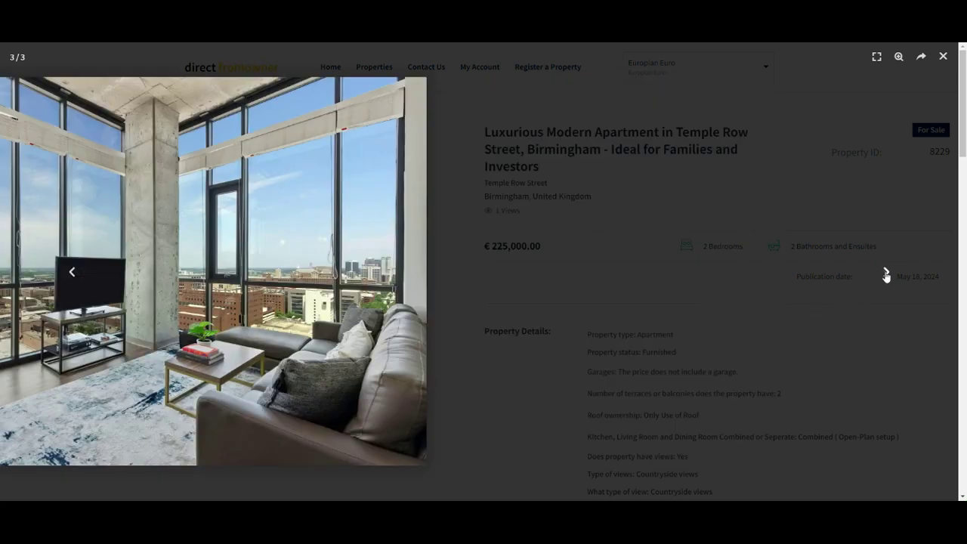
click(690, 387)
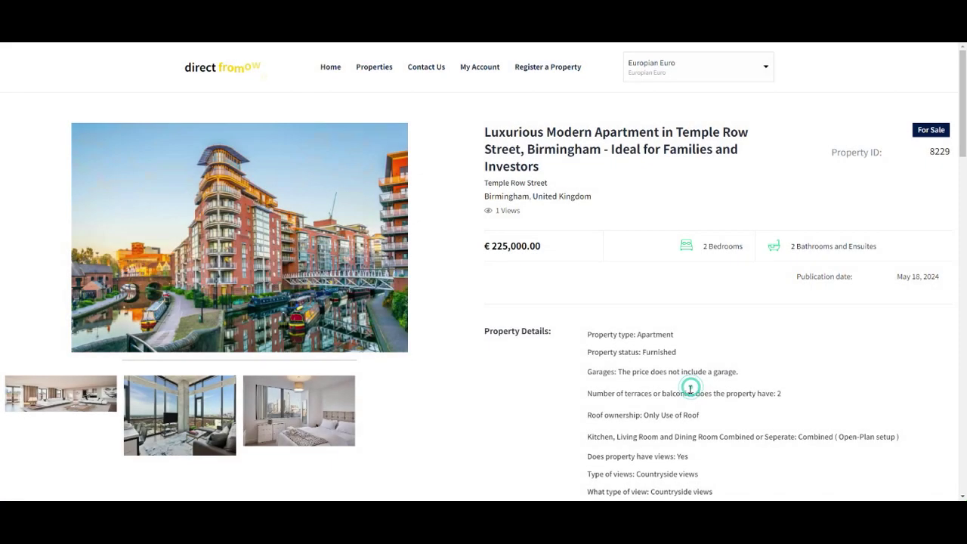
scroll(684, 401, down, 3)
drag(676, 433, 594, 182)
scroll(583, 338, down, 3)
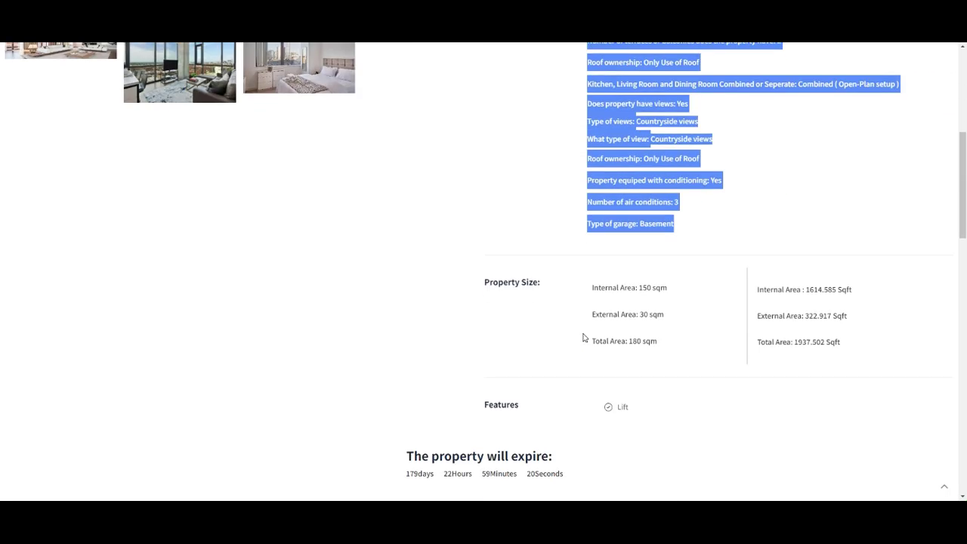